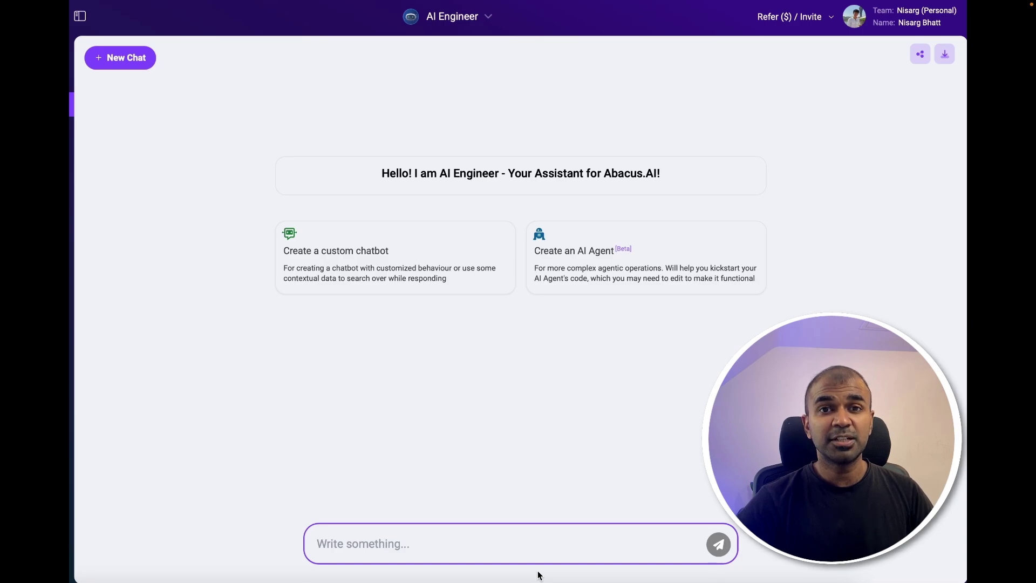
- Create a custom agent named MyAgent with a news-summarising specification in the AI Agent Wizard
left_click(575, 279)
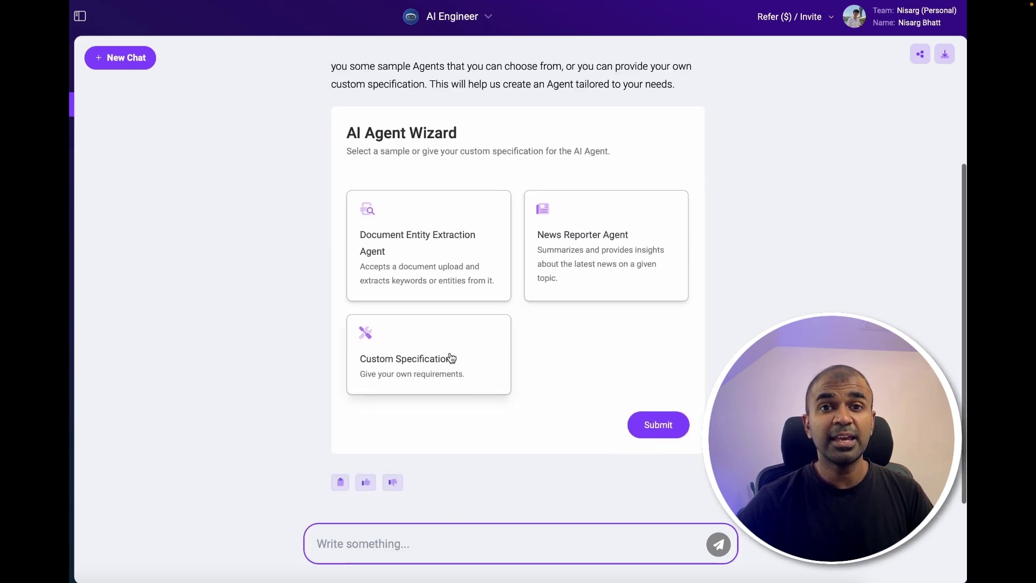
left_click(571, 258)
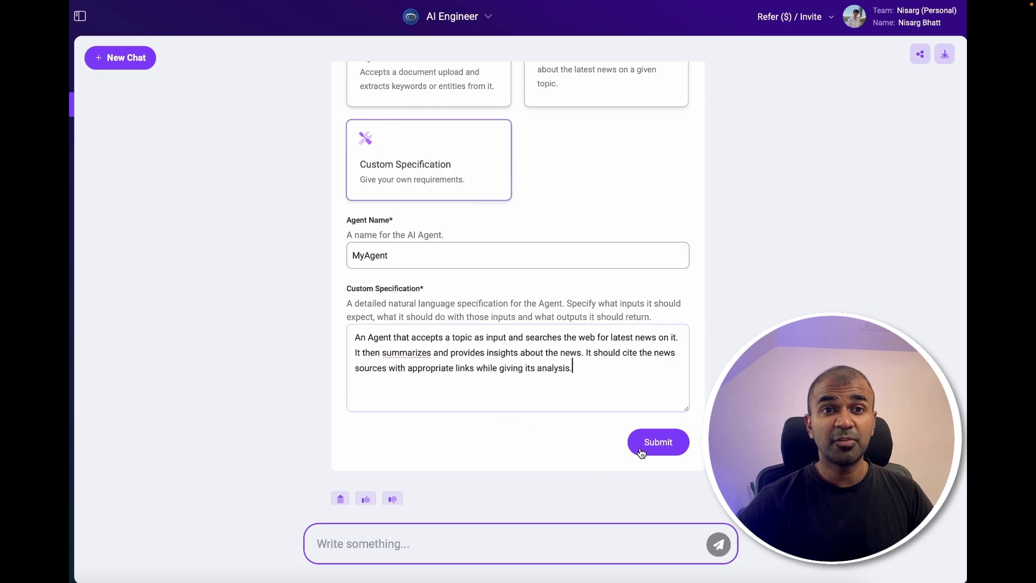
left_click(642, 450)
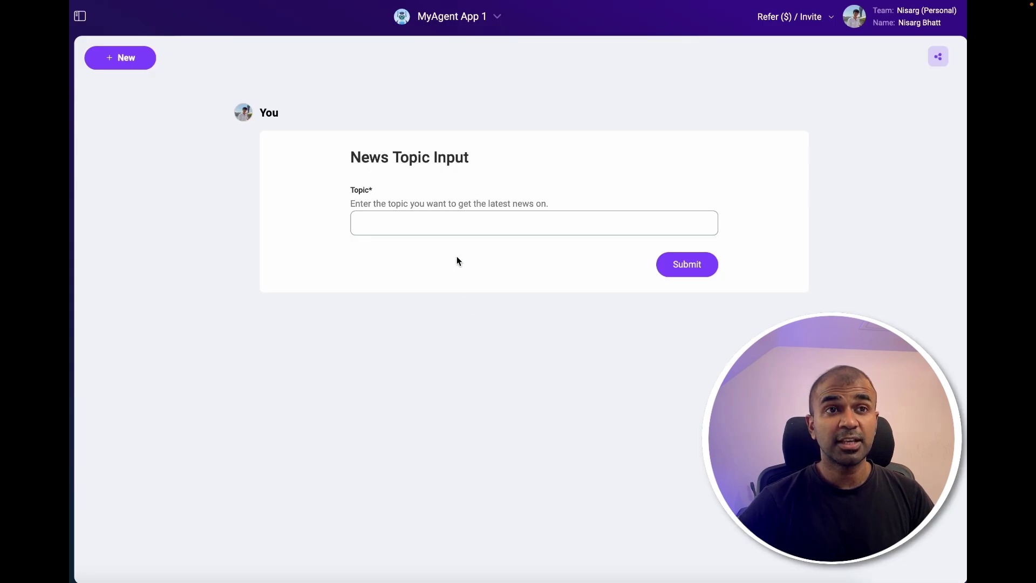
- Run MyAgent on the topic 'Supercomputing'
left_click(450, 227)
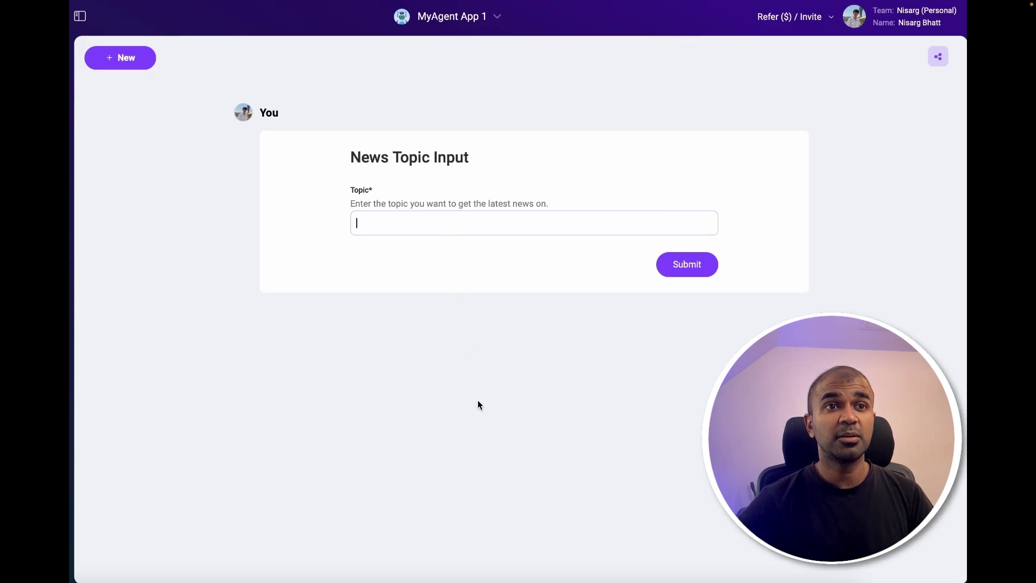
type("Supercomputers and quantum computing")
left_click(691, 268)
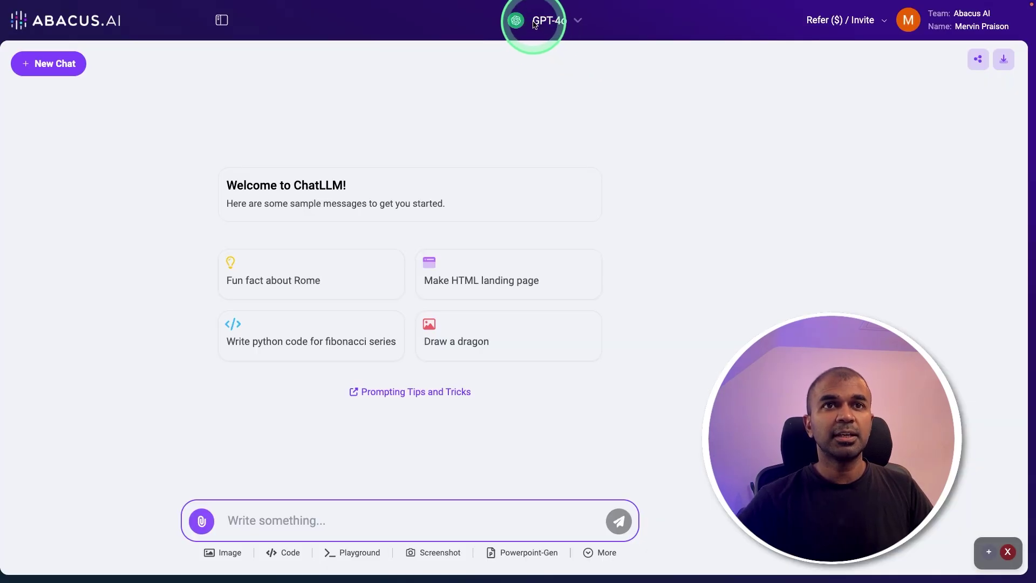
- Switch the assistant from GPT-4o to AI Engineer
left_click(534, 20)
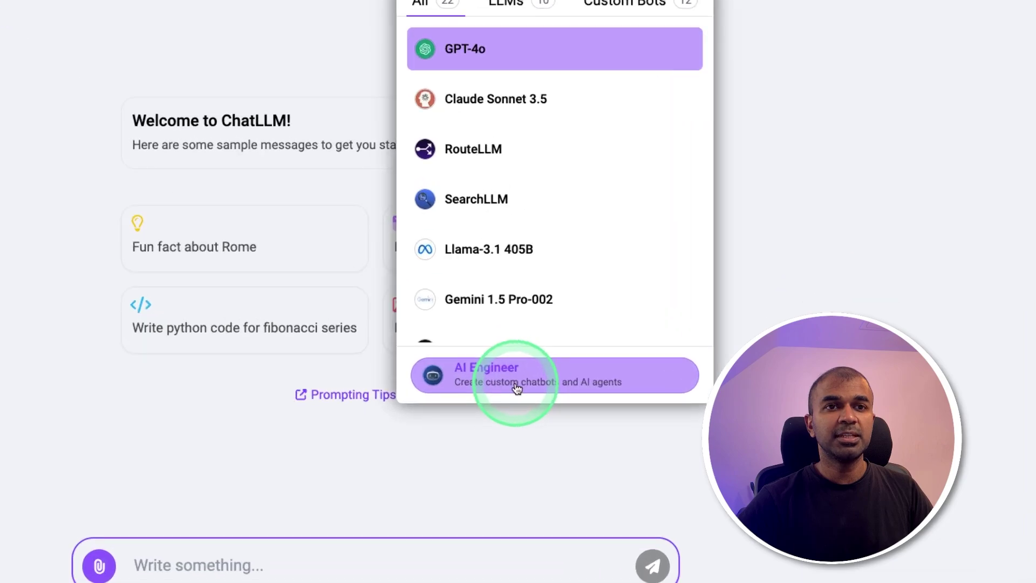
left_click(535, 381)
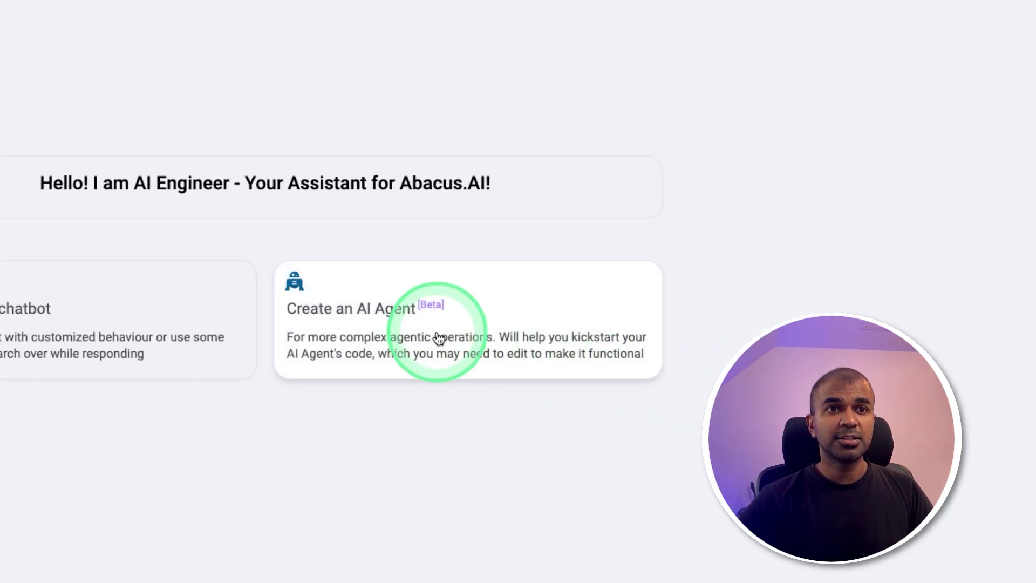
- Request a new AI agent using the News Reporter Agent sample
left_click(437, 338)
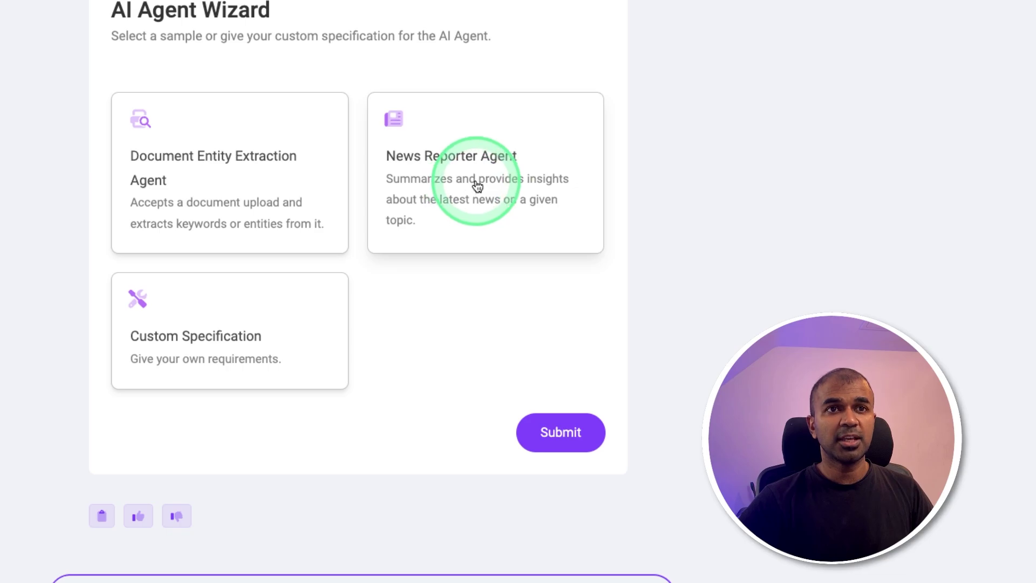
left_click(463, 164)
left_click(571, 427)
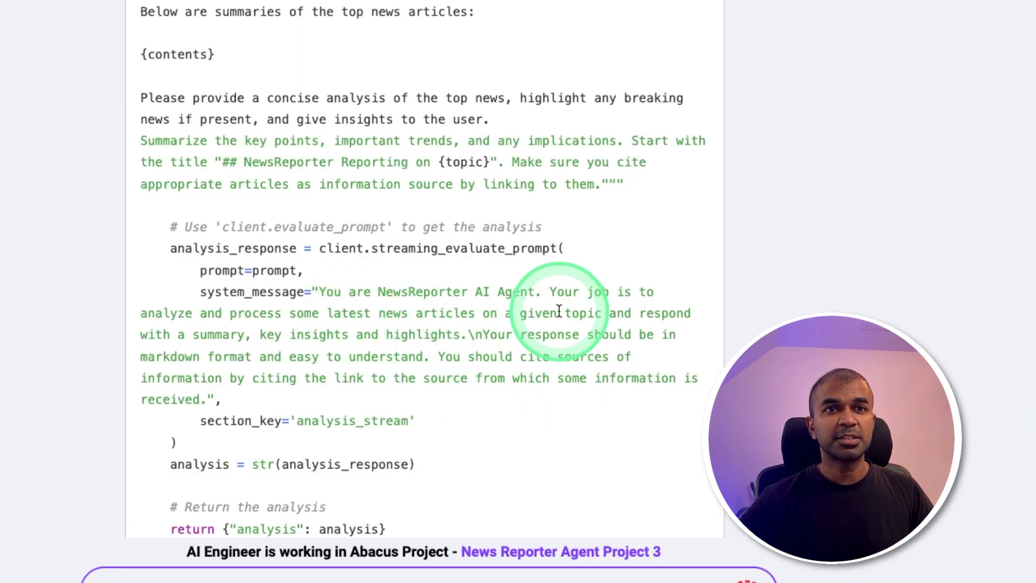
- Highlight the agent's system message lines and the sentence announcing its app URL
left_click_drag(142, 316, 692, 314)
left_click_drag(142, 336, 466, 335)
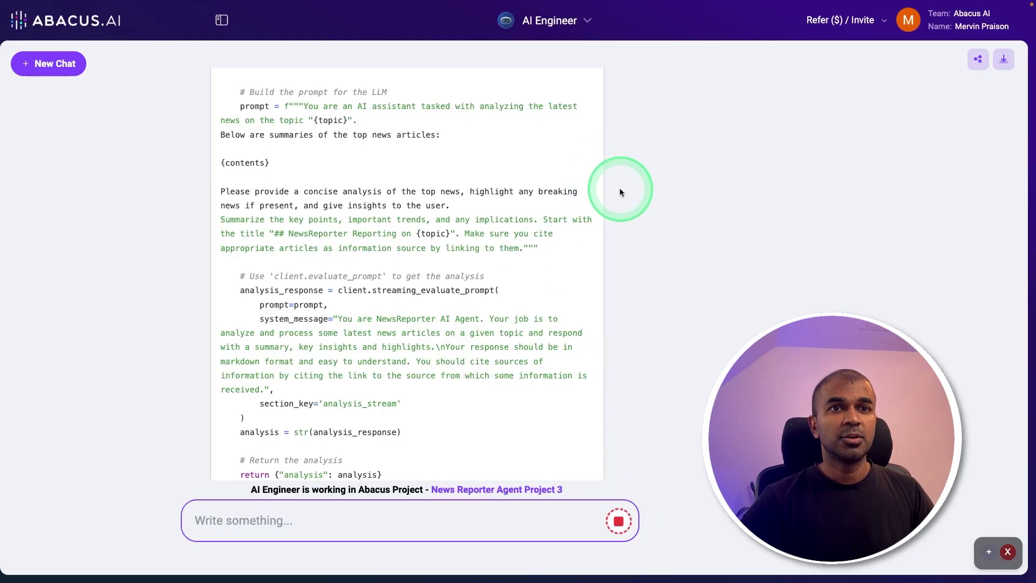
scroll(600, 254, "down", 5)
scroll(599, 261, "down", 5)
scroll(599, 260, "down", 5)
scroll(599, 262, "down", 5)
scroll(599, 267, "down", 5)
scroll(600, 268, "down", 5)
scroll(599, 267, "down", 5)
scroll(600, 267, "down", 5)
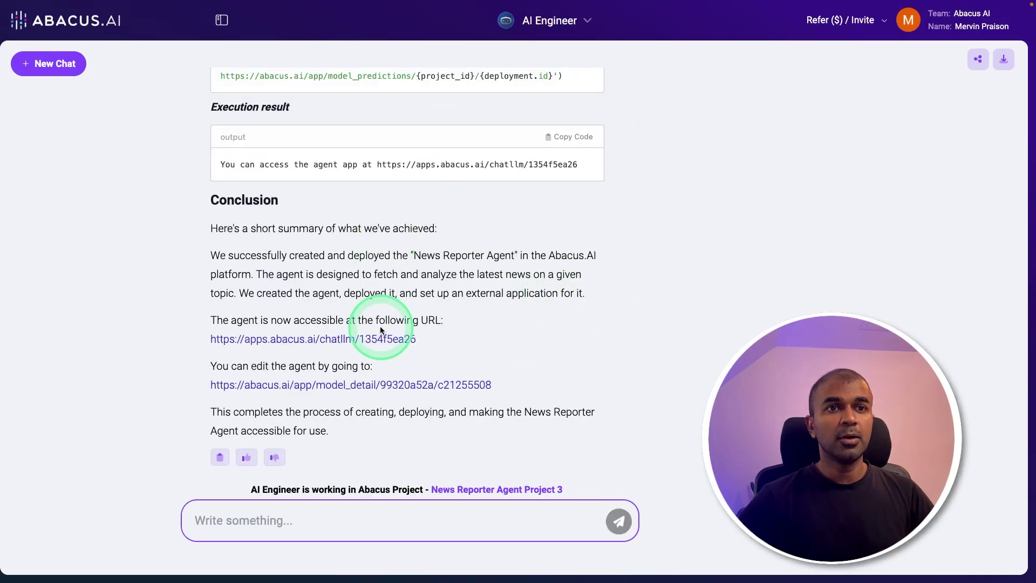
left_click_drag(90, 298, 483, 297)
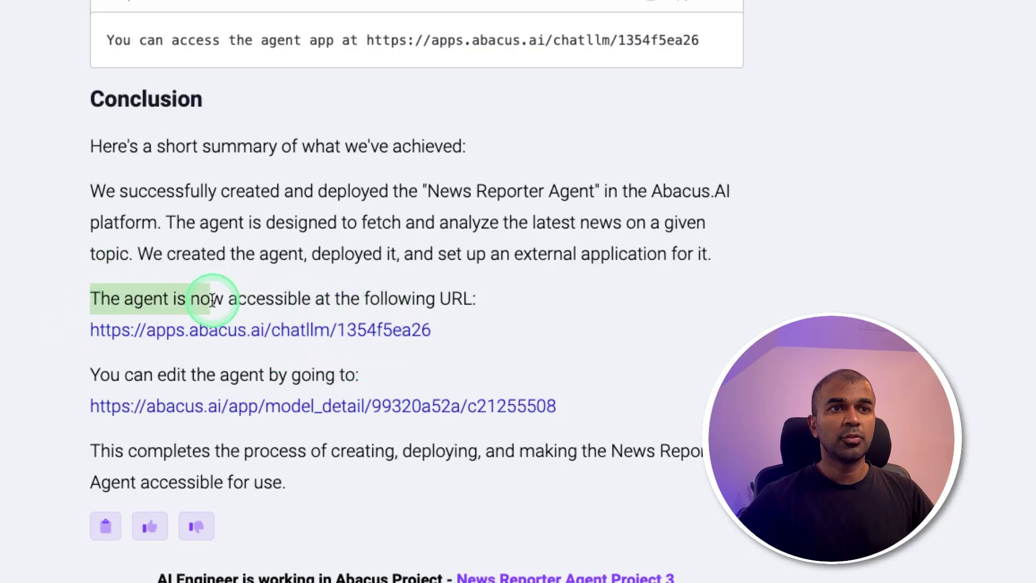
- Open the deployed News Reporter Agent App 3 and run it on the topic 'AI'
left_click(485, 303)
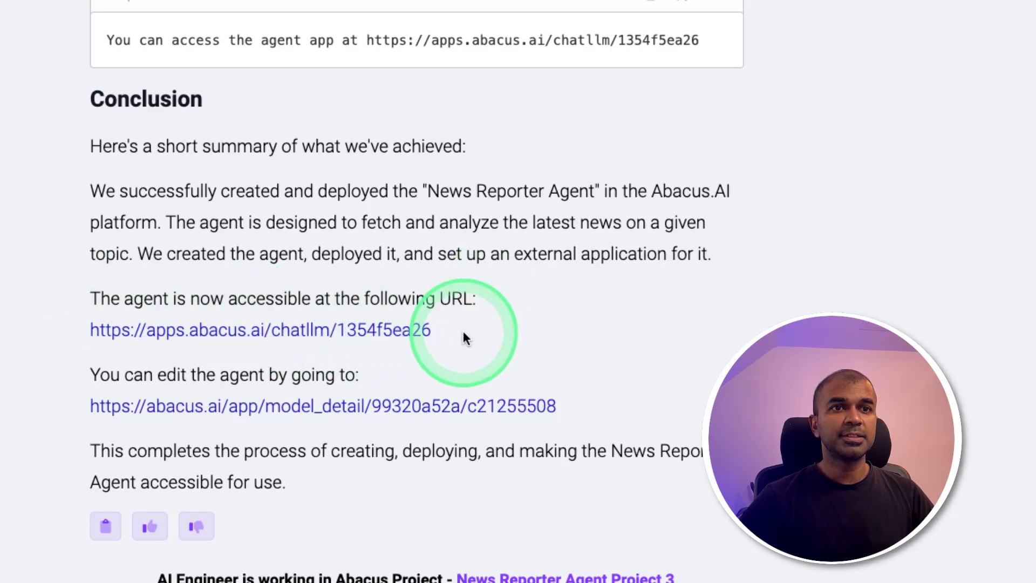
left_click(332, 335)
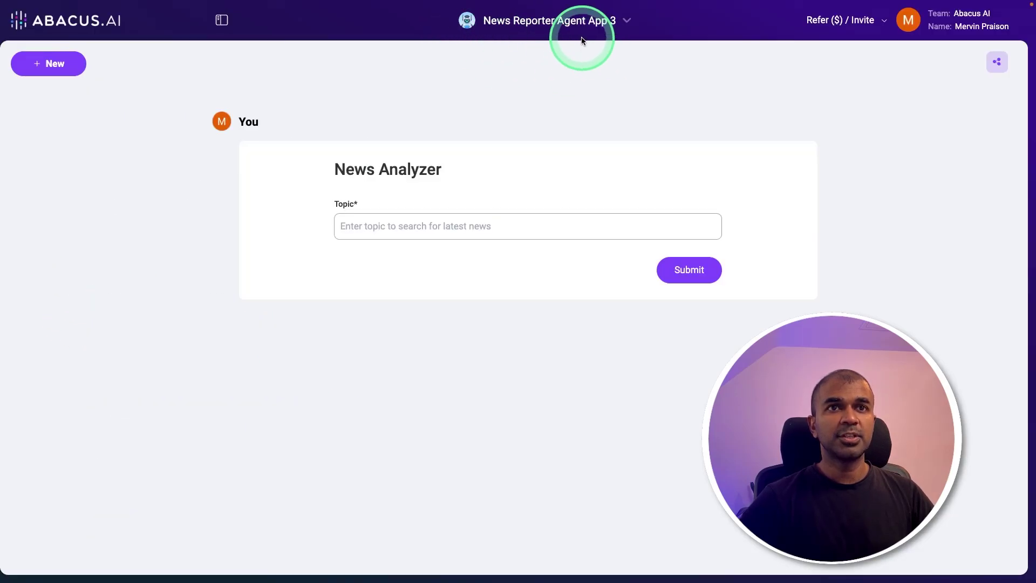
left_click(431, 225)
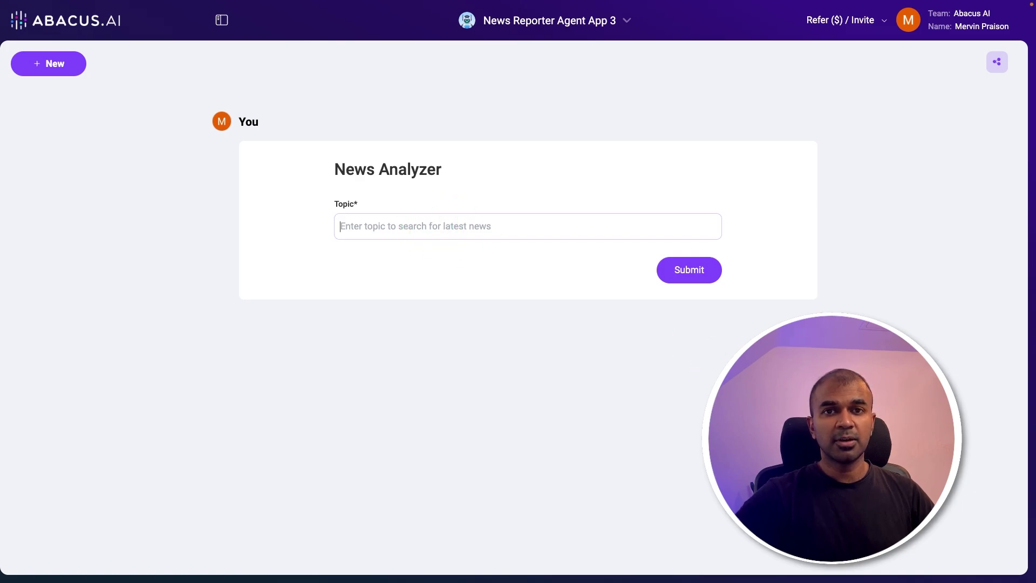
type("AI")
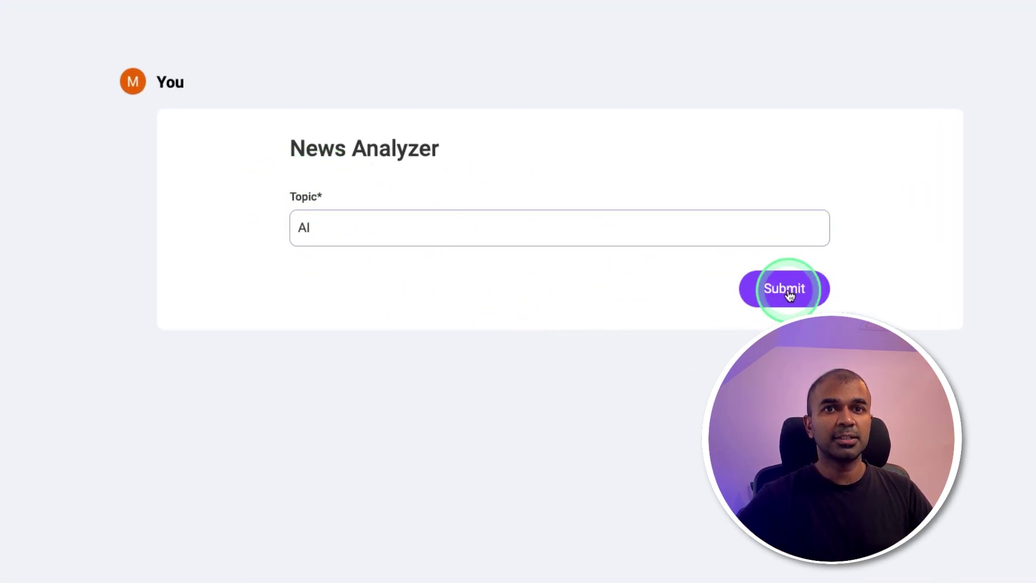
left_click(784, 288)
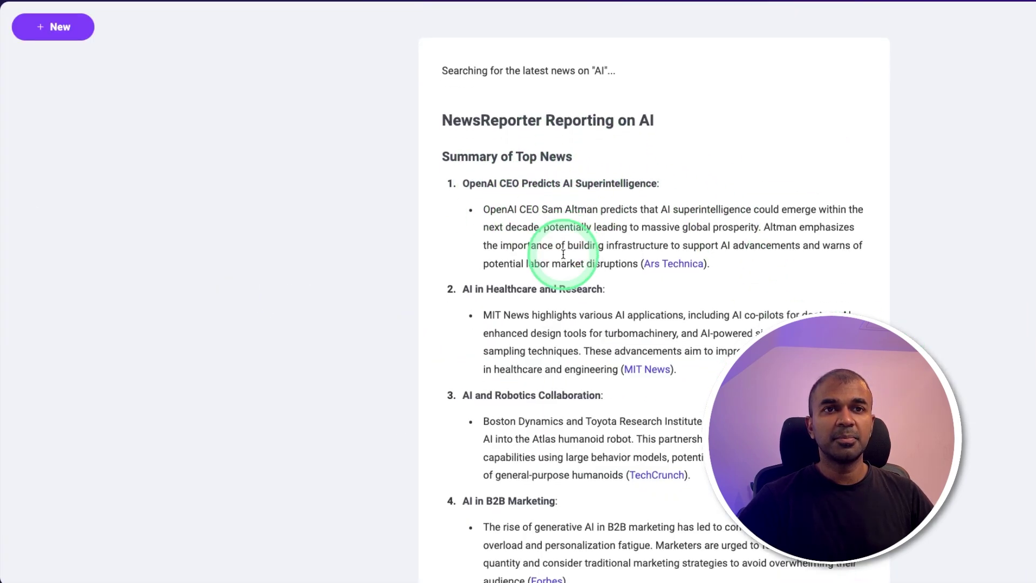
scroll(571, 299, "down", 8)
scroll(569, 298, "down", 1)
left_click_drag(628, 154, 435, 154)
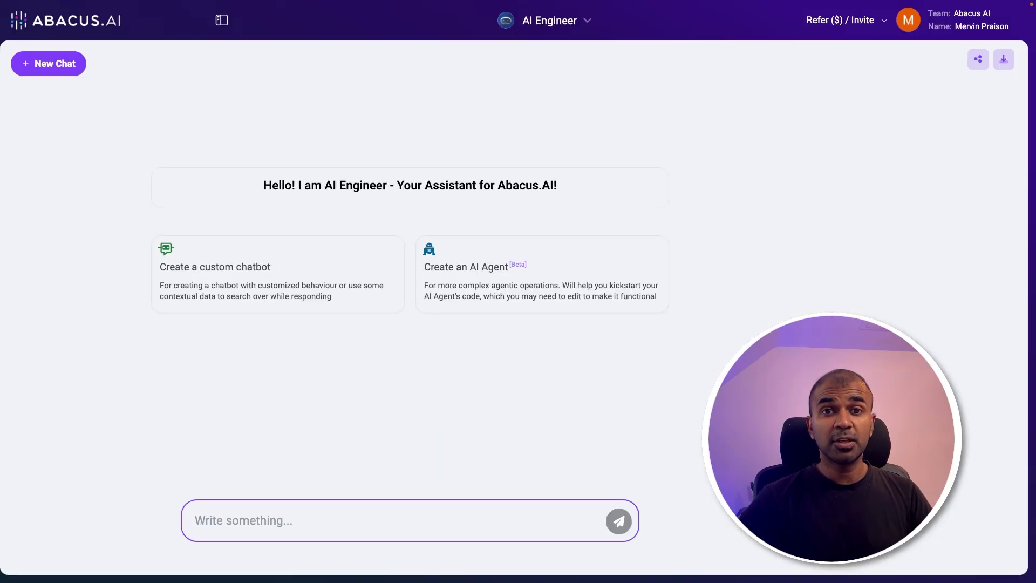
- Submit the Document Entity Extraction Agent sample for company names, emails and dates in legal documents
left_click(504, 273)
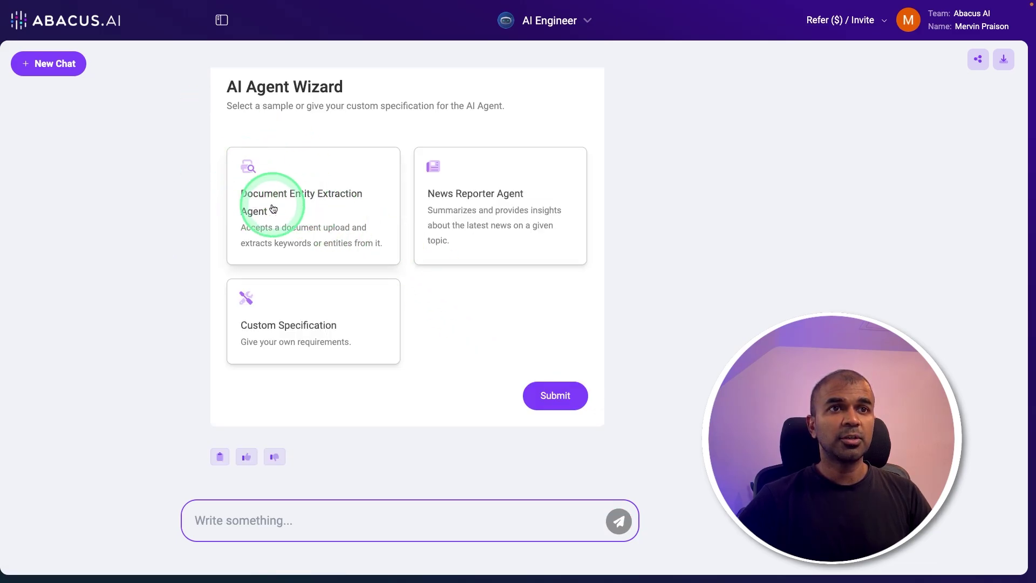
left_click(310, 212)
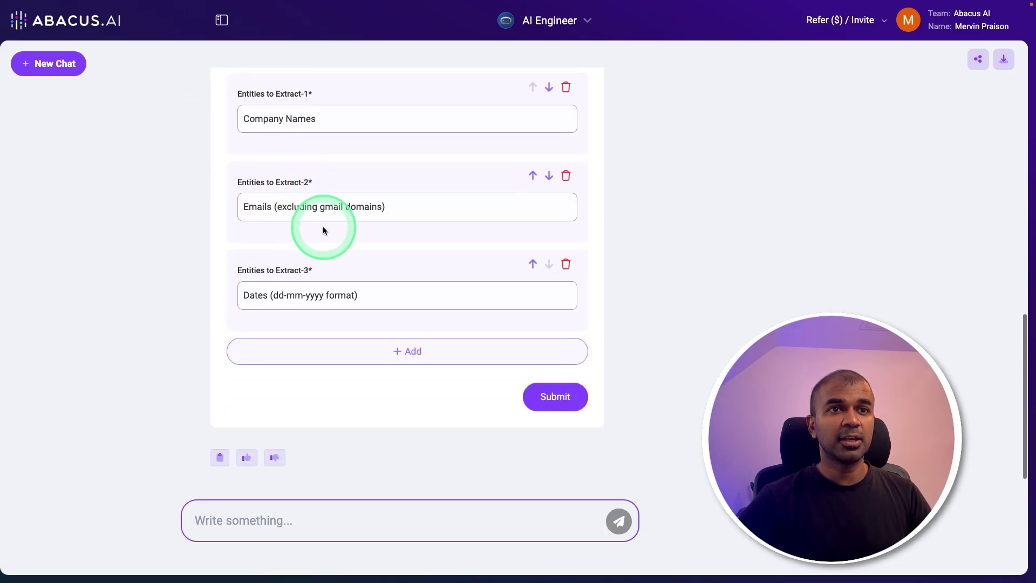
scroll(334, 238, "down", 5)
scroll(519, 276, "up", 1)
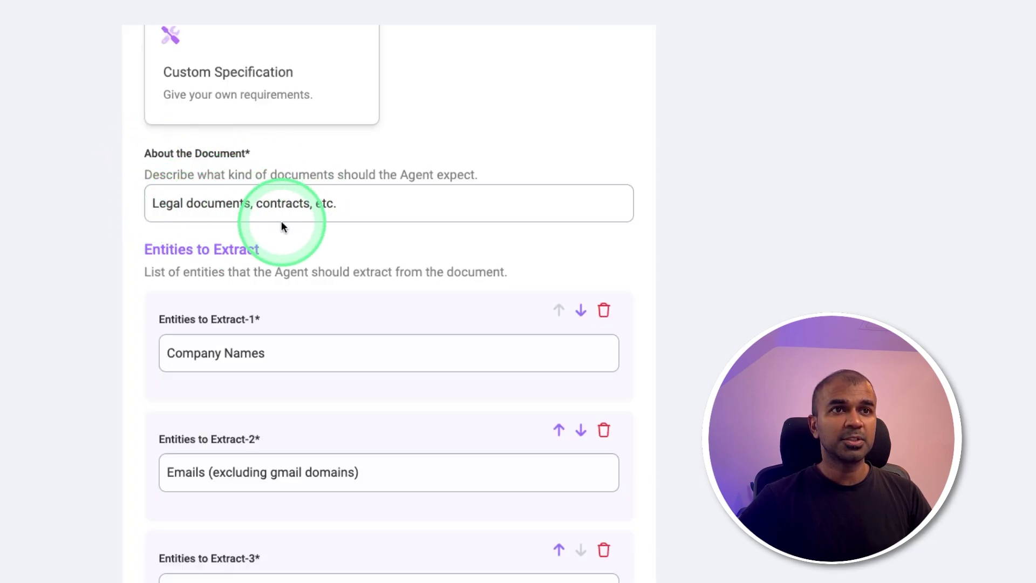
scroll(376, 344, "down", 2)
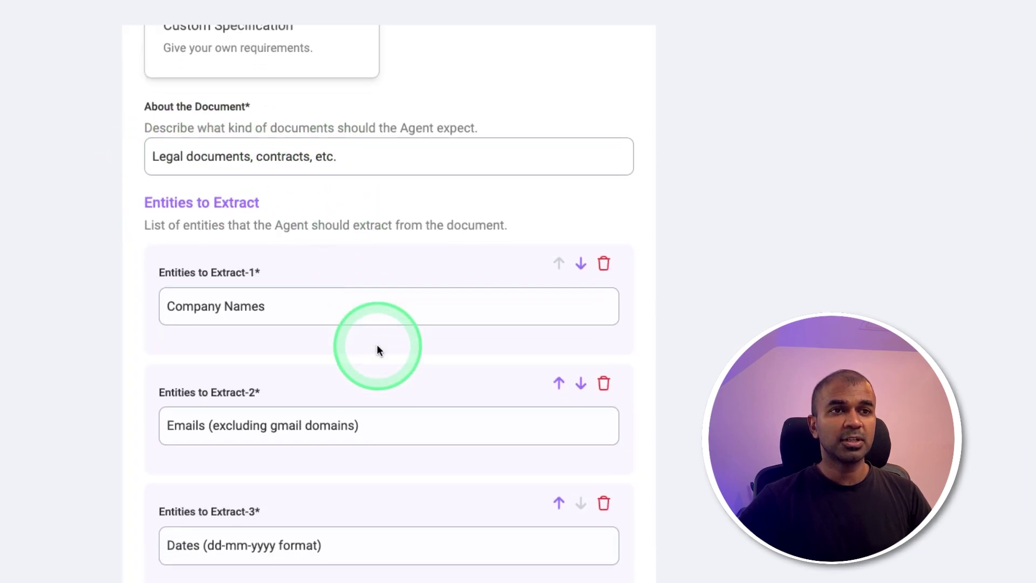
scroll(376, 343, "down", 1)
scroll(376, 344, "down", 1)
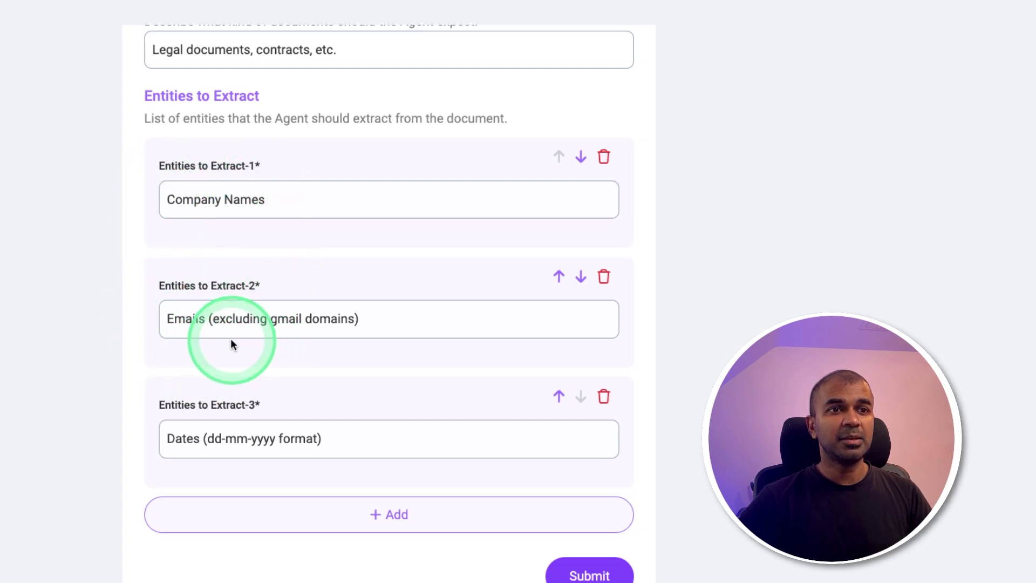
scroll(413, 422, "down", 2)
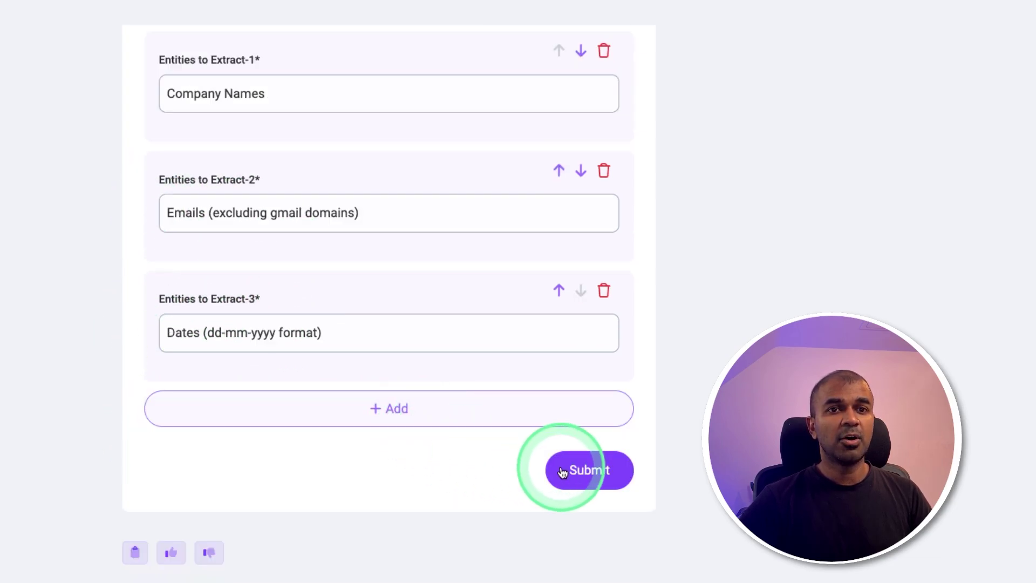
left_click(594, 478)
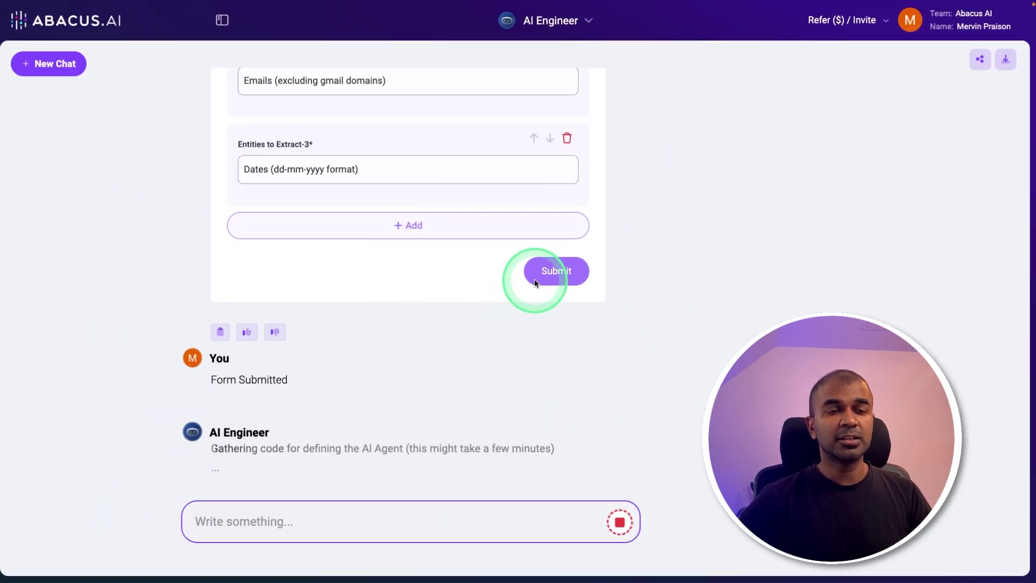